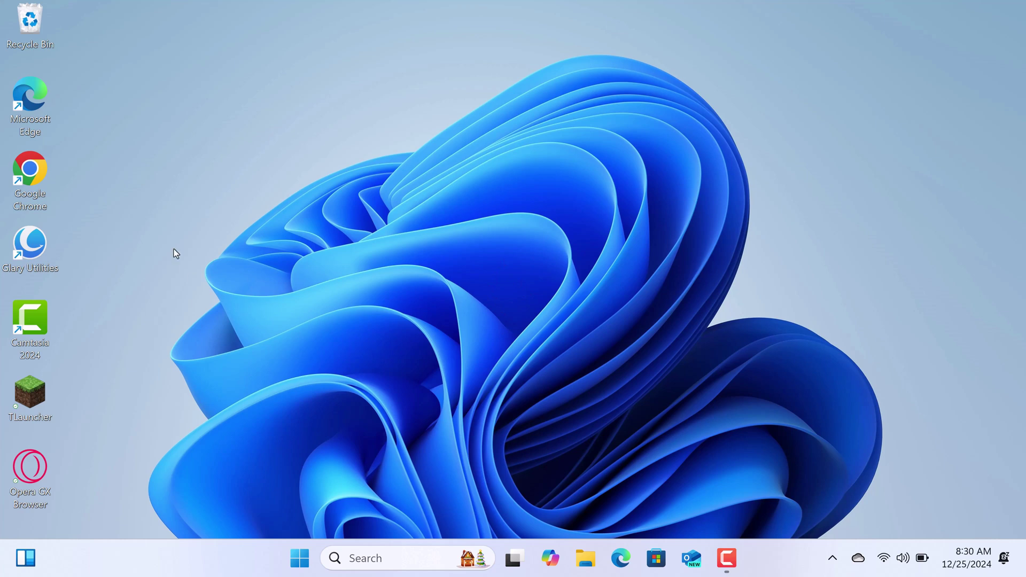
# Launch Google Chrome and run a Google search for 'microsoft office online'
pyautogui.doubleClick(33, 158)
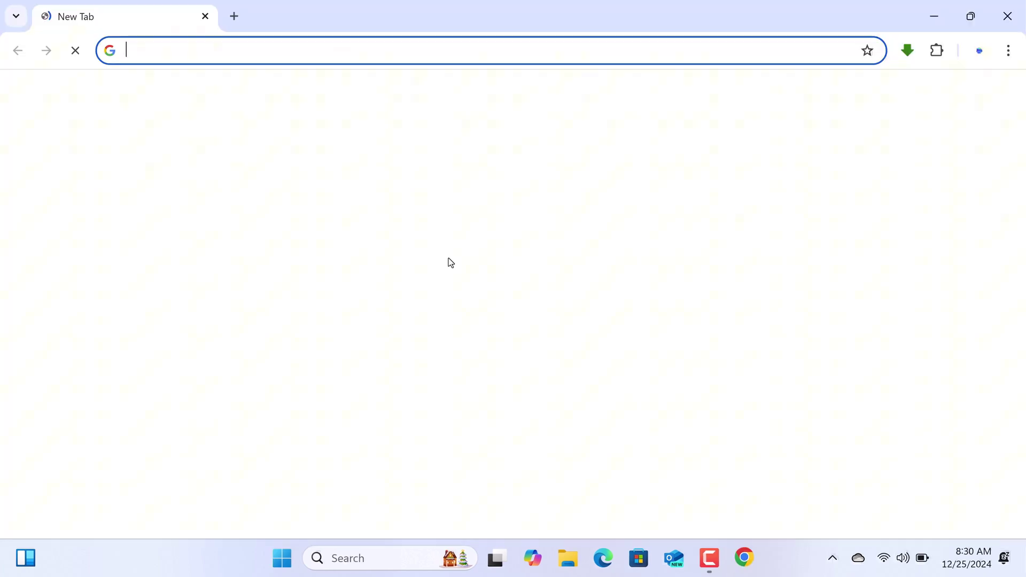
pyautogui.write('M')
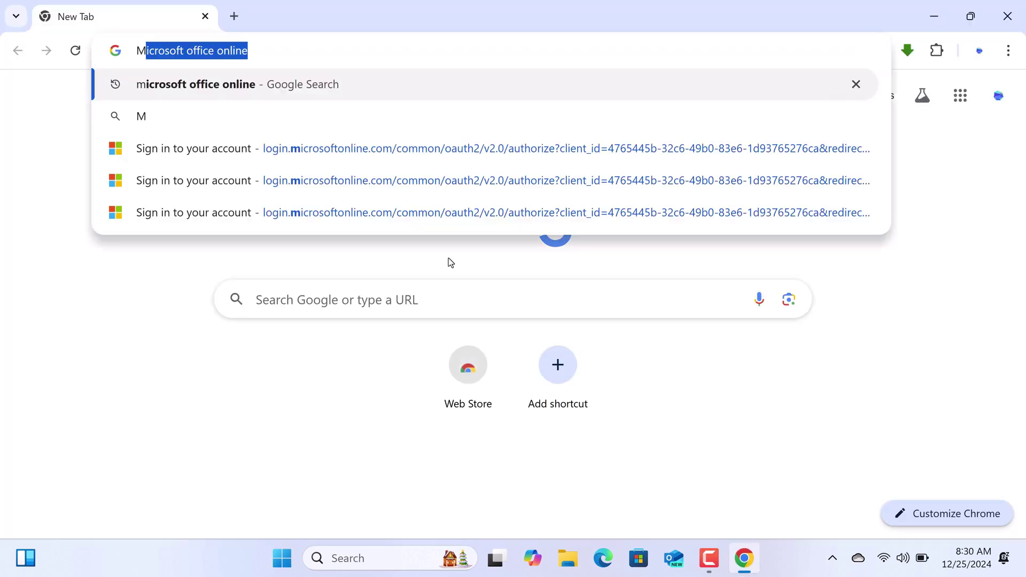
pyautogui.write('i')
pyautogui.press('Return')
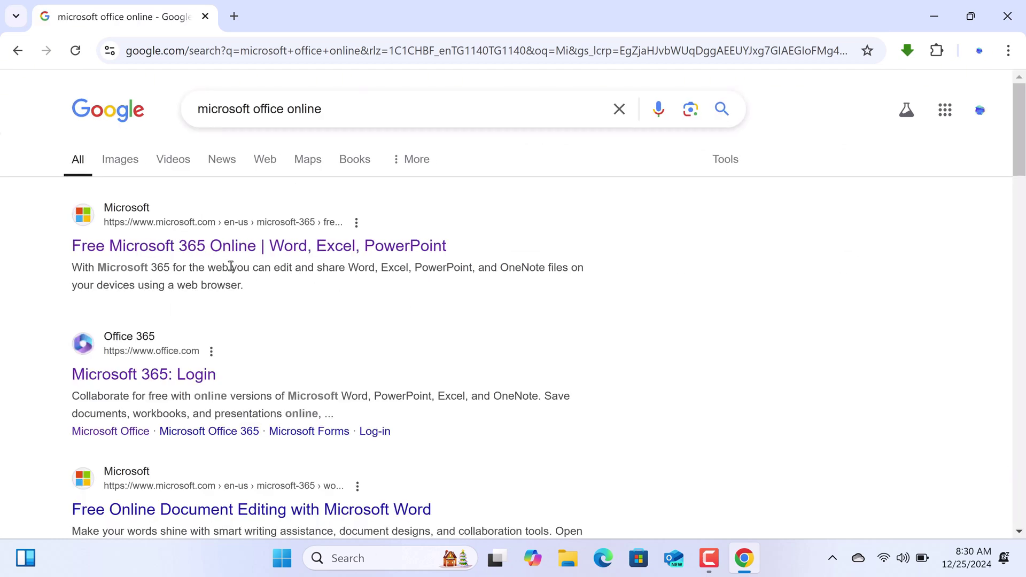
# Open the 'Free Microsoft 365 Online | Word, Excel, PowerPoint' search result
pyautogui.click(213, 253)
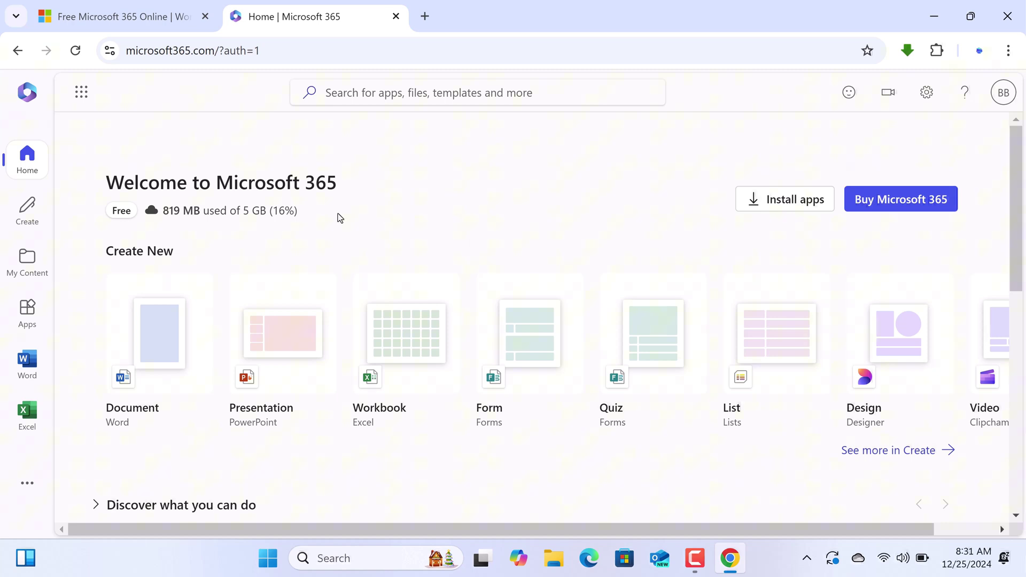
# Create a new blank document from the Word Document card under Create New
pyautogui.click(148, 336)
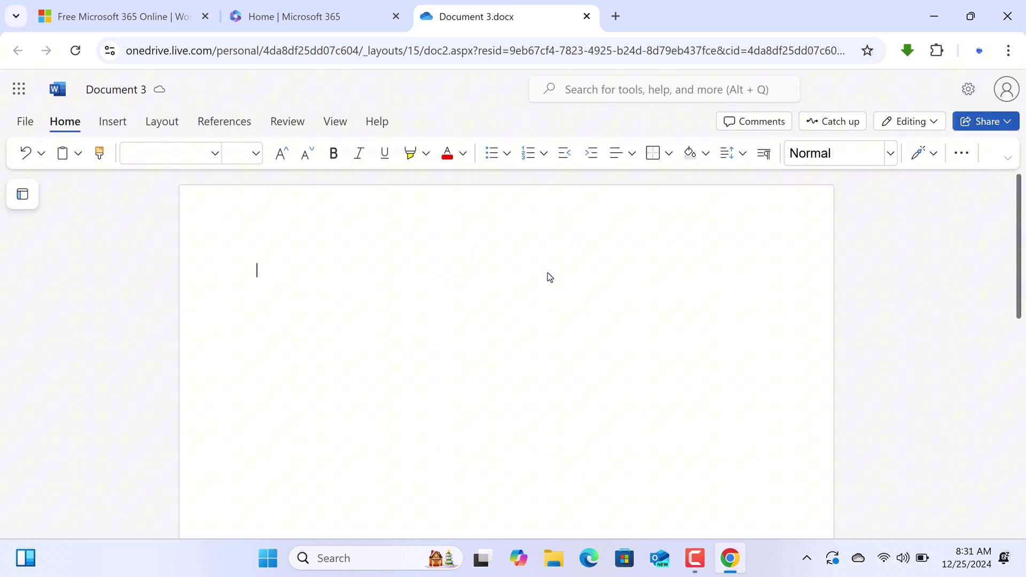
pyautogui.write('Hi eve')
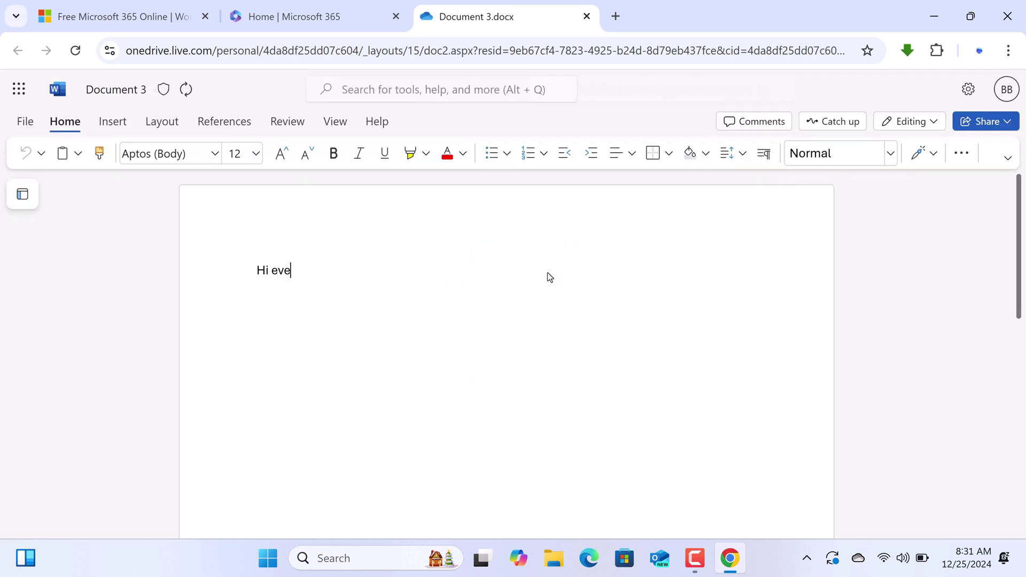
pyautogui.write('ryone.')
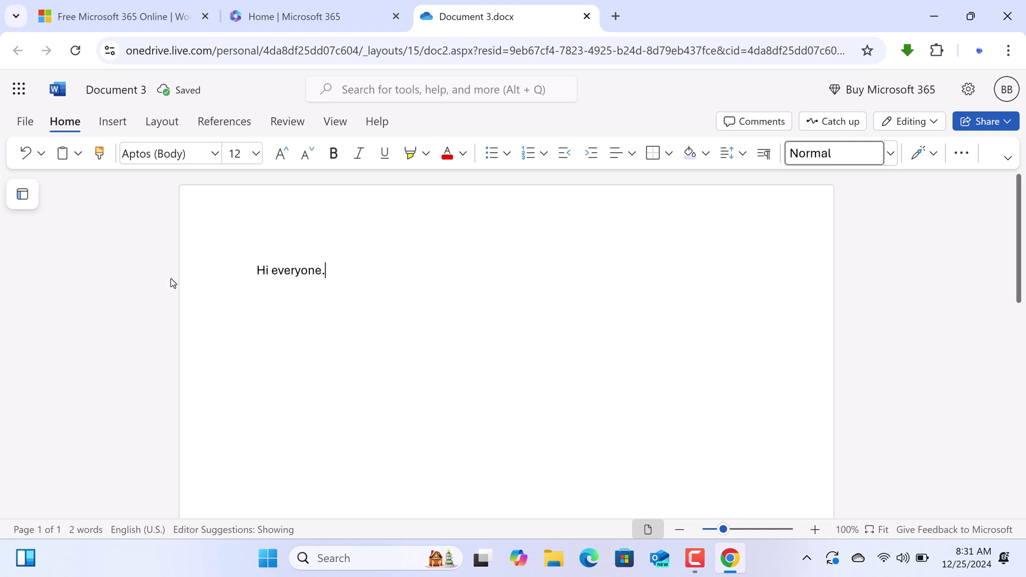
# Download Document 3.docx through File > Create a Copy > Download a copy
pyautogui.click(16, 116)
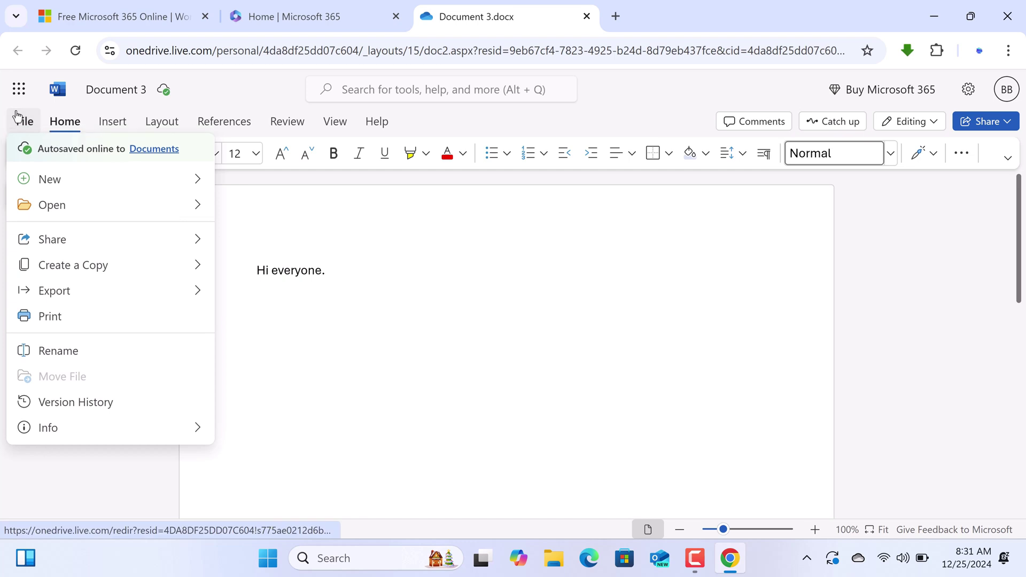
pyautogui.moveTo(74, 265)
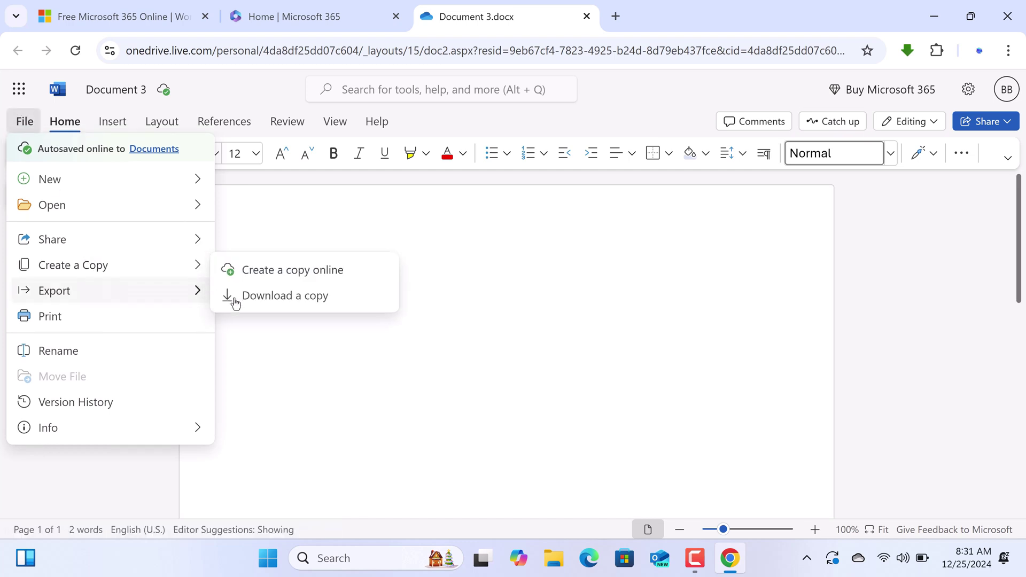
pyautogui.click(272, 304)
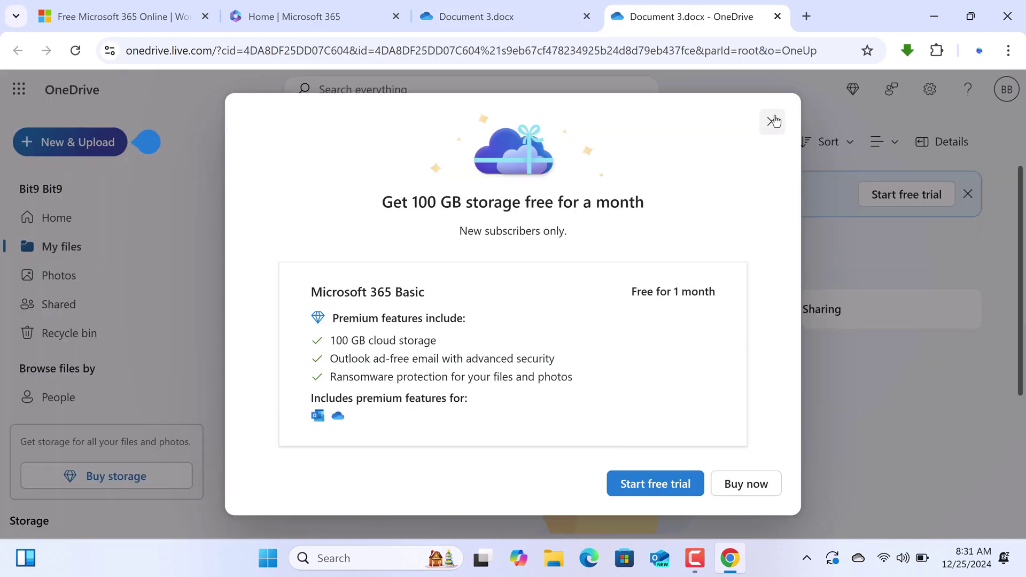
# Dismiss the storage promo, verify Document 3.docx in Downloads, and close the OneDrive tab
pyautogui.click(772, 121)
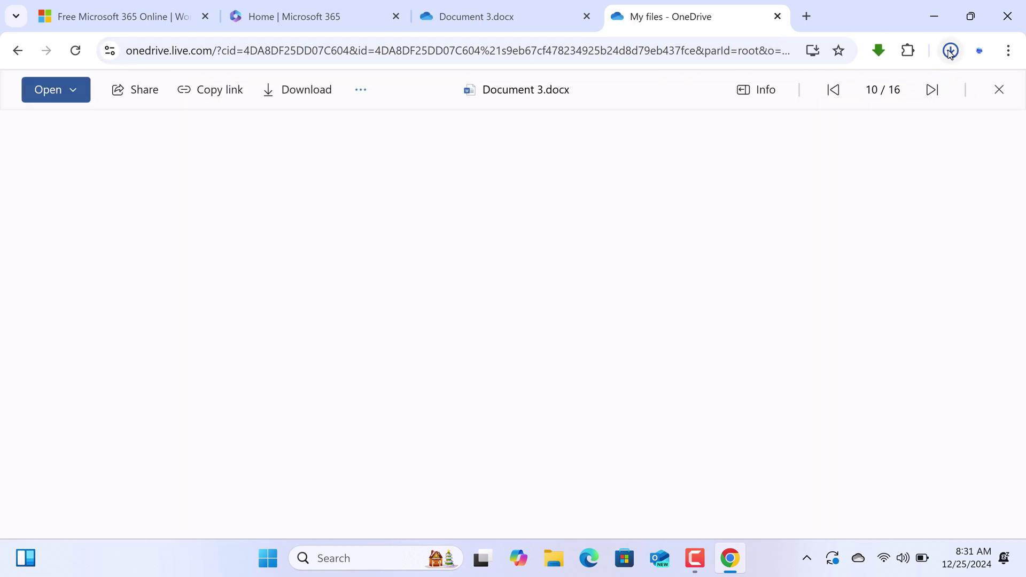
pyautogui.click(950, 52)
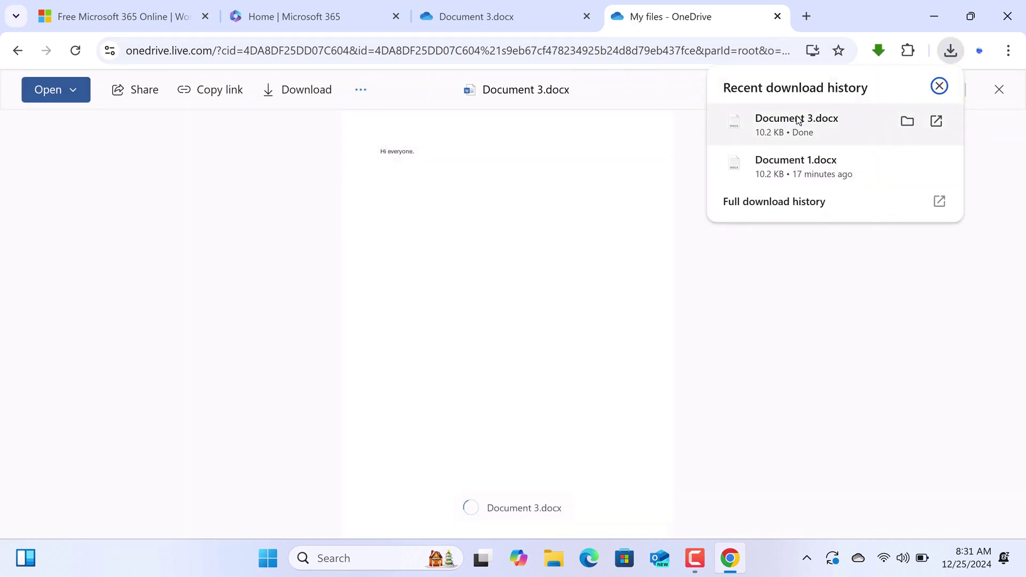
pyautogui.click(774, 16)
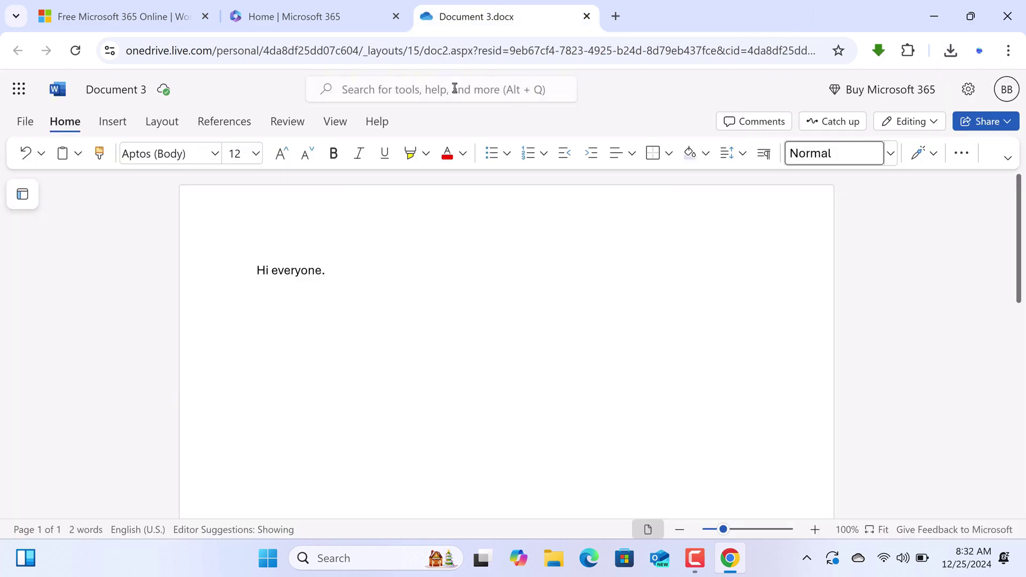
# Switch to the Home | Microsoft 365 tab and dismiss the 'Pinned is now Favorites' tip
pyautogui.click(309, 25)
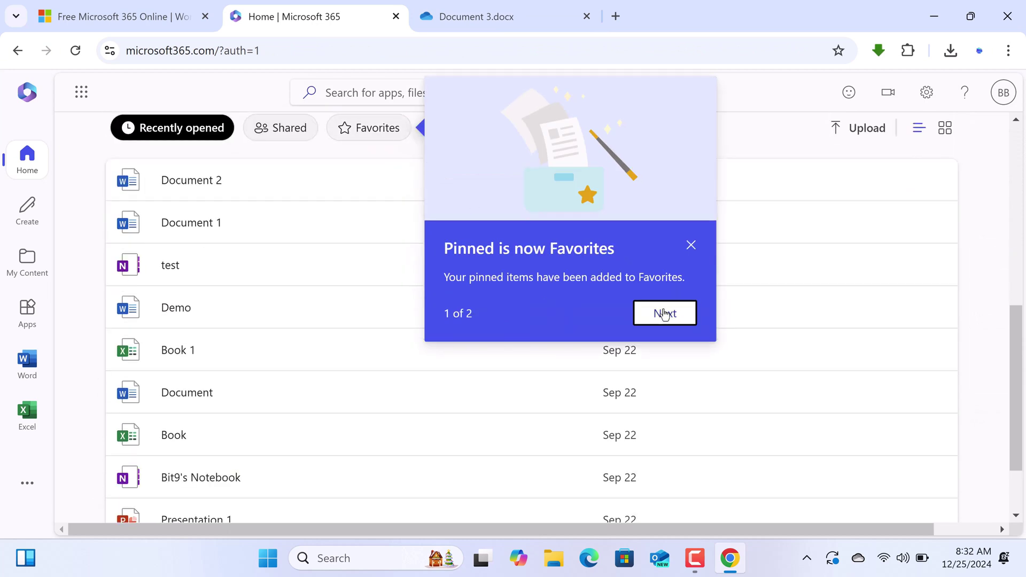
pyautogui.click(665, 314)
pyautogui.click(218, 313)
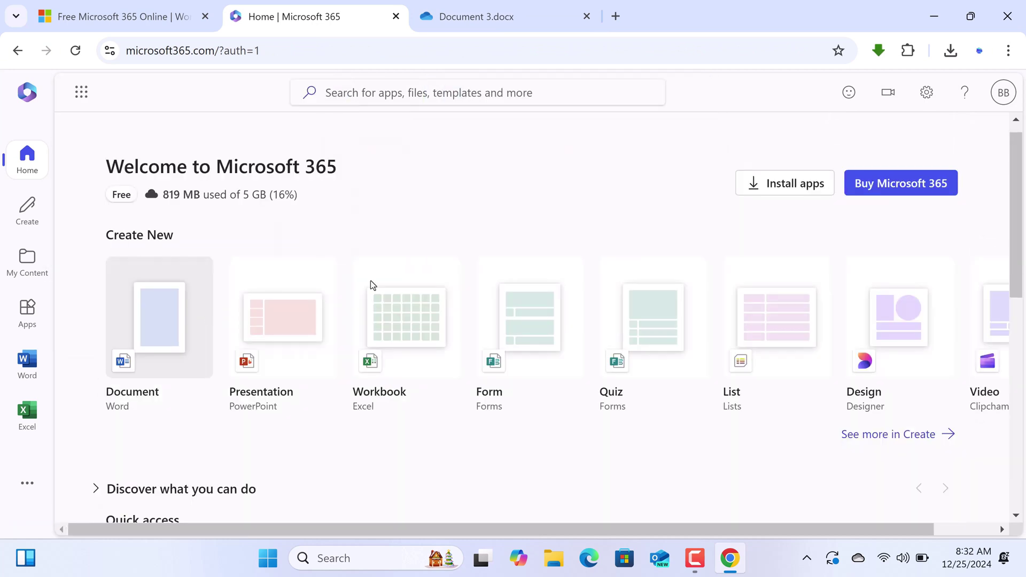